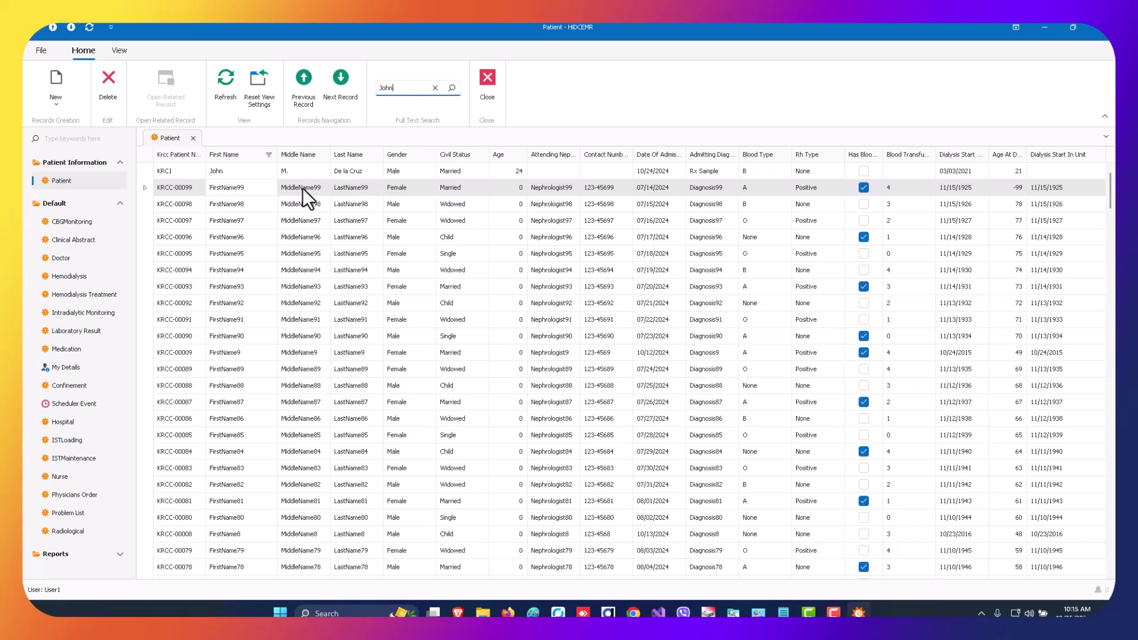
Step: Clear the full-text search and filter the patient list to first names beginning with J
left_click(435, 88)
left_click(270, 154)
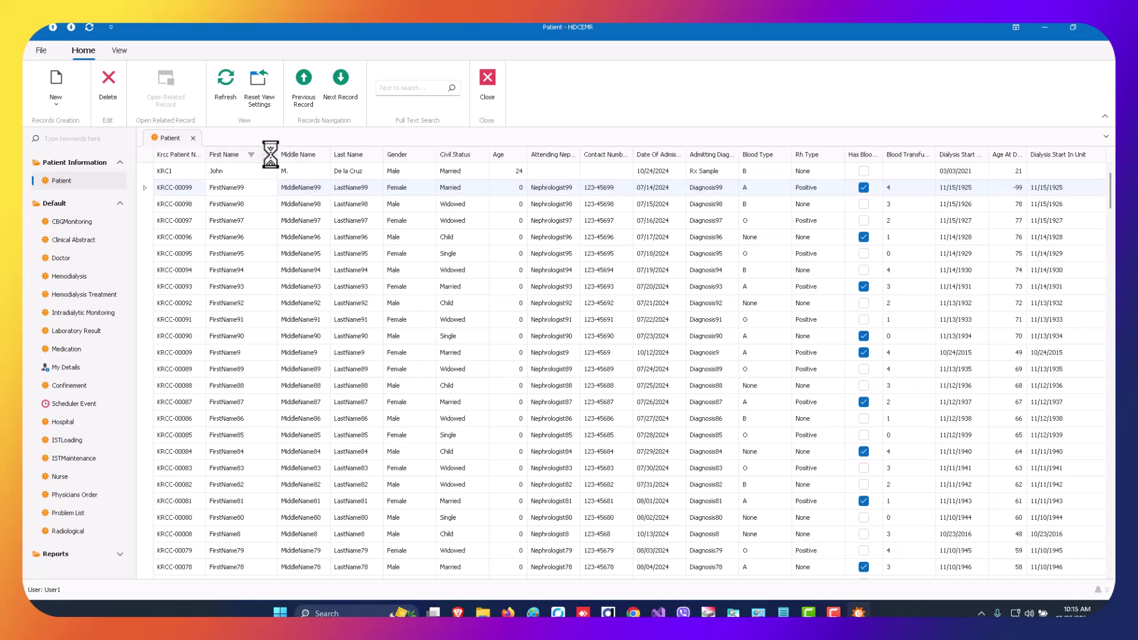
left_click(314, 174)
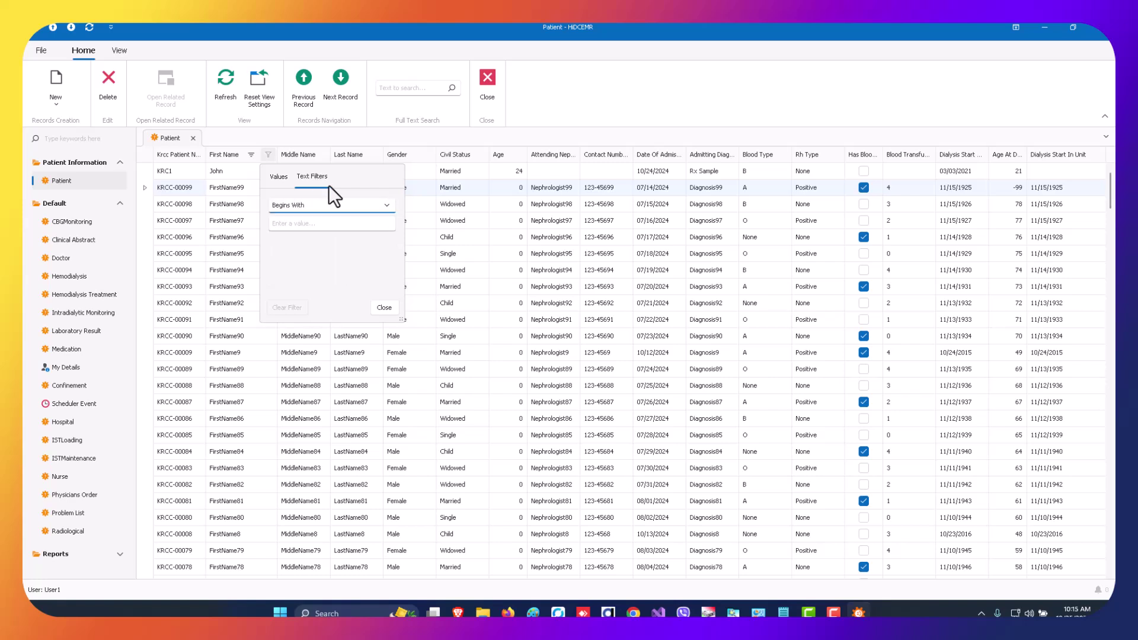
left_click(315, 205)
left_click(305, 222)
left_click(304, 222)
type("Jo")
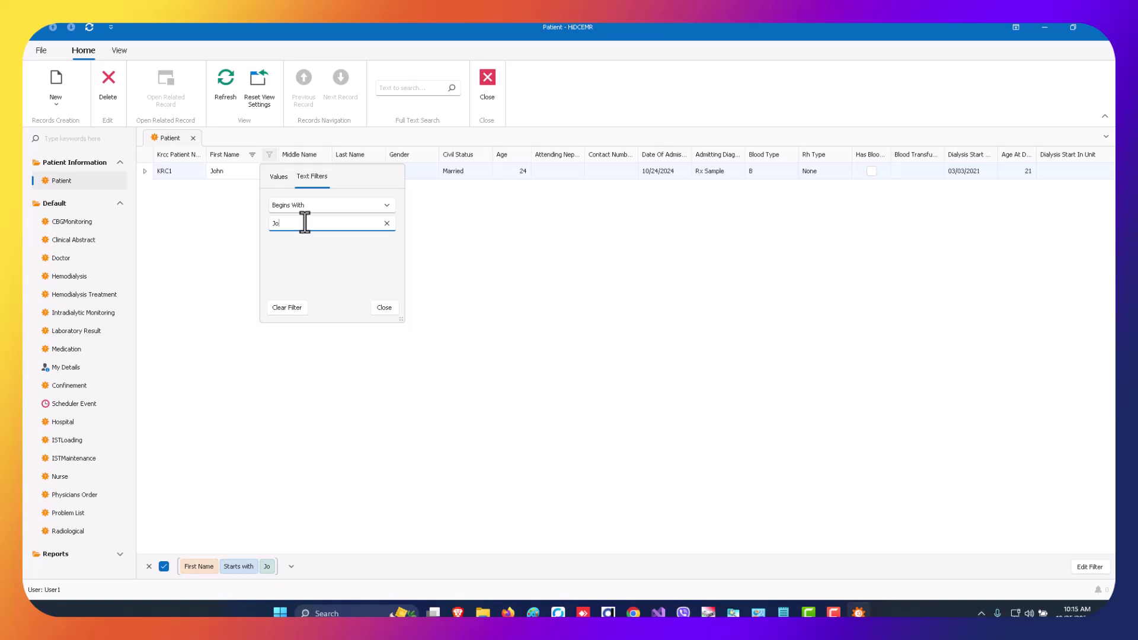
key("BackSpace")
left_click(387, 306)
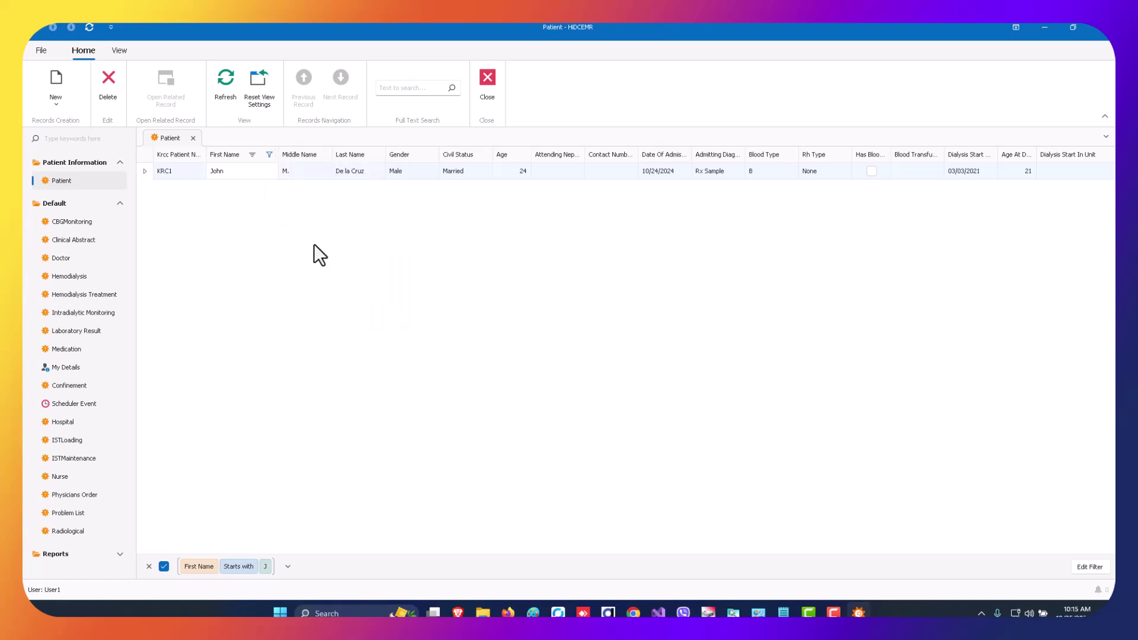
Step: Open the filtered patient's record and generate the Problem List report from its problem lists
double_click(243, 172)
left_click(372, 336)
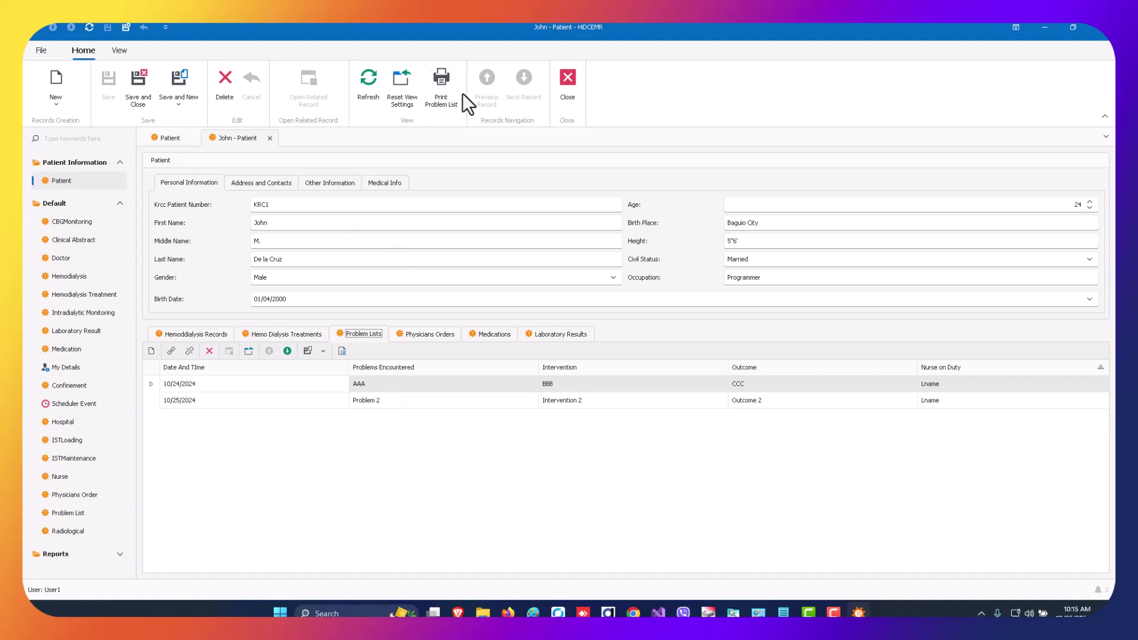
left_click(443, 80)
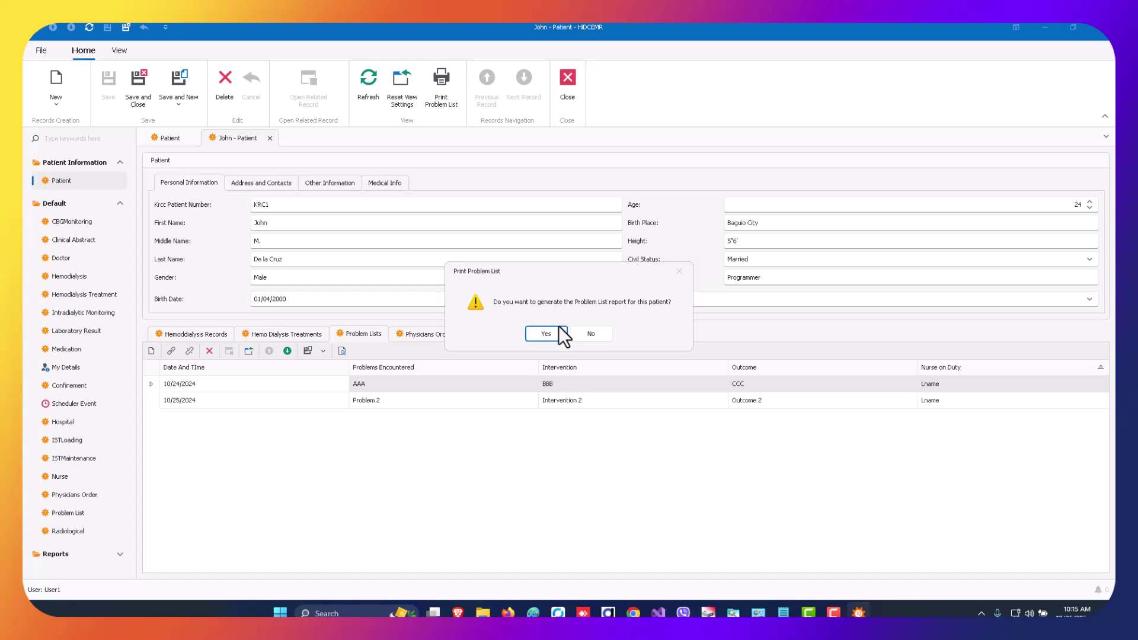
left_click(548, 333)
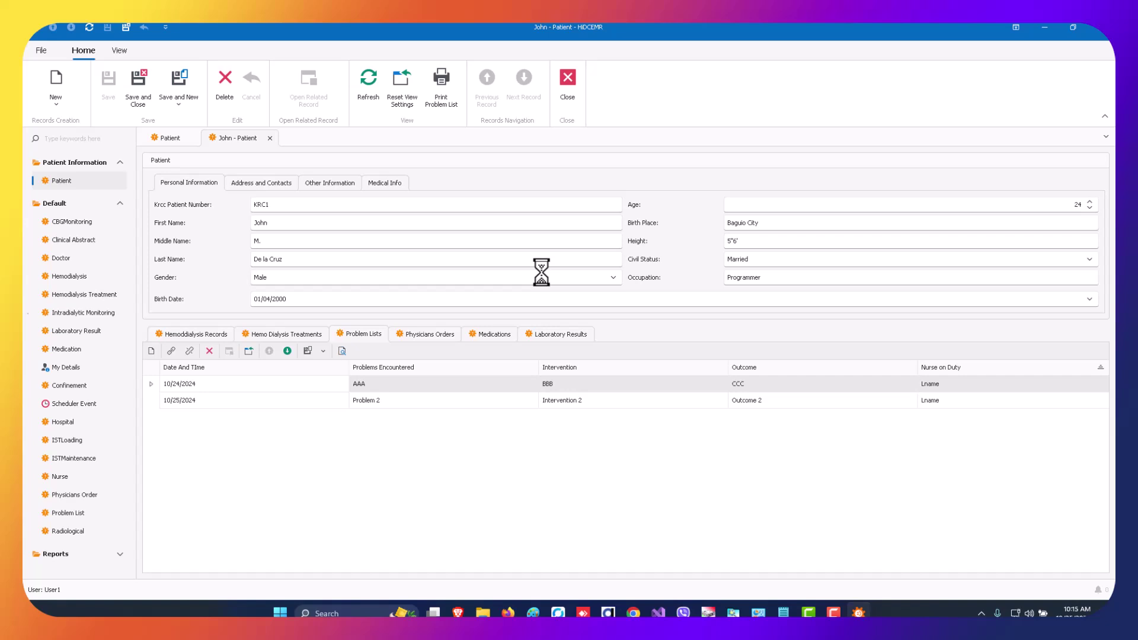
Step: Save the report on the Desktop as a PDF document named ProblemList1
left_click_drag(346, 26, 490, 110)
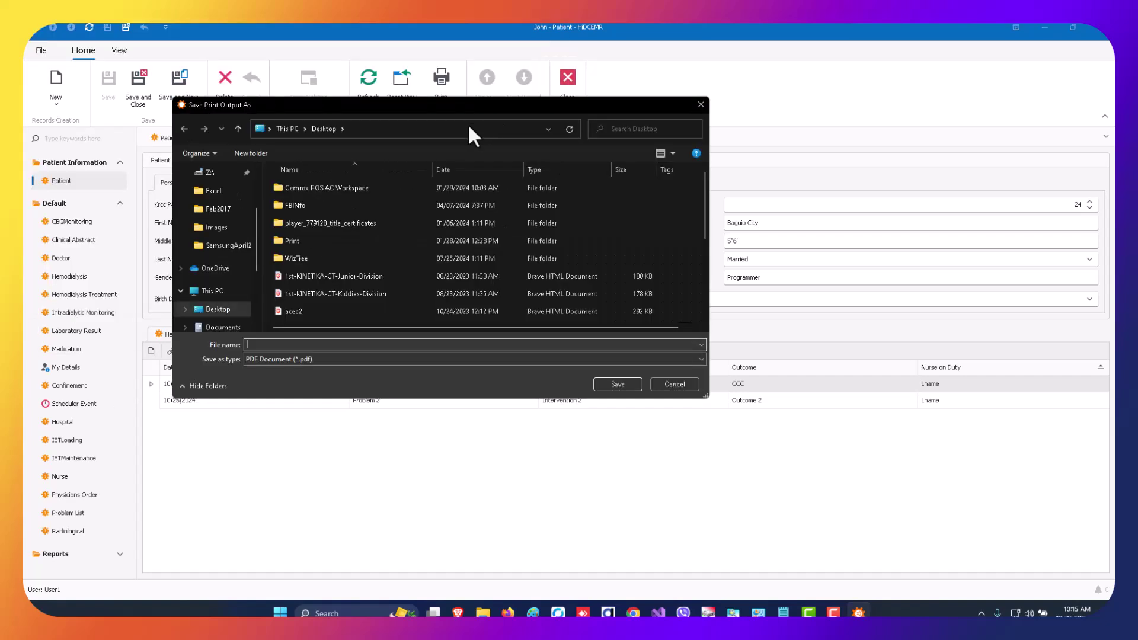
type("Pr")
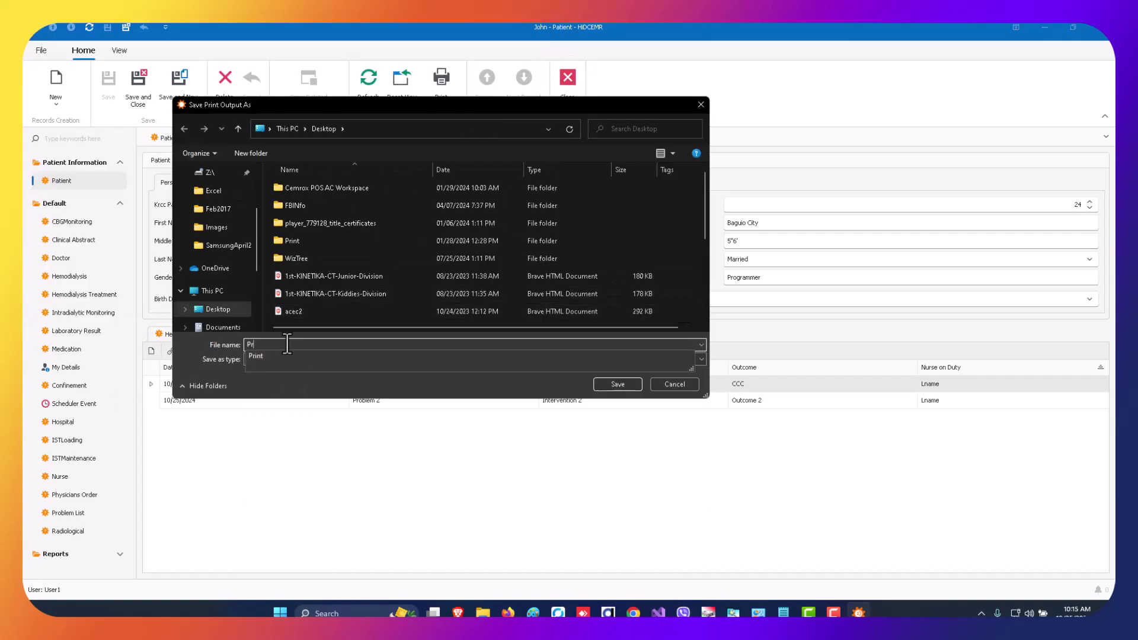
type("oblemList1")
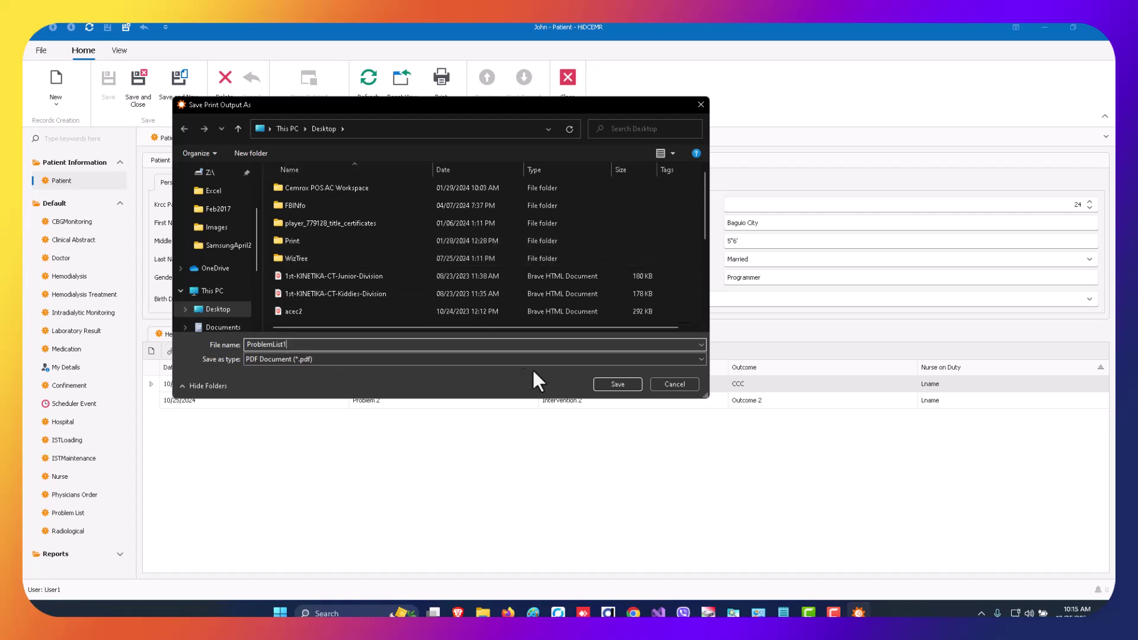
left_click(599, 384)
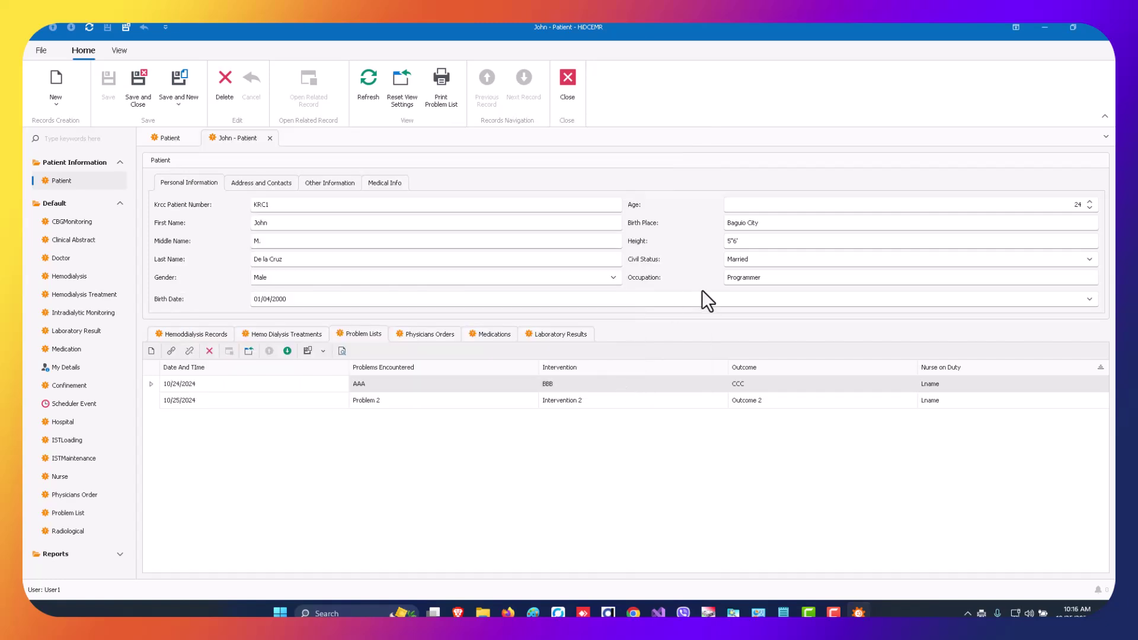
Step: Open ProblemList1 from the desktop in its own maximized browser window and review the problem entries
key("super+d")
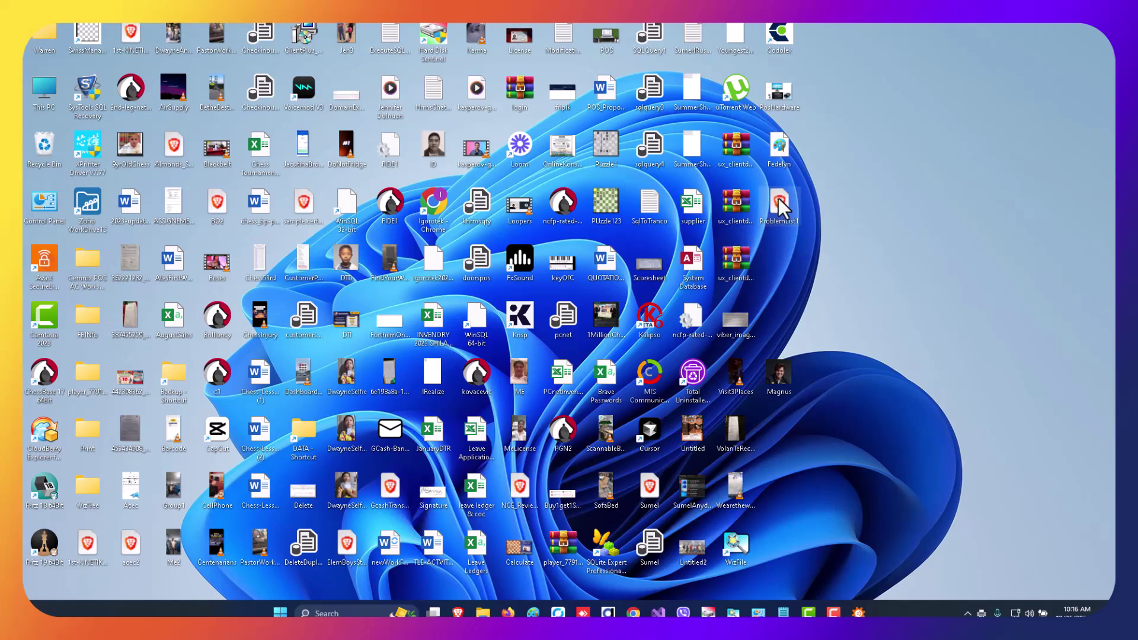
double_click(780, 205)
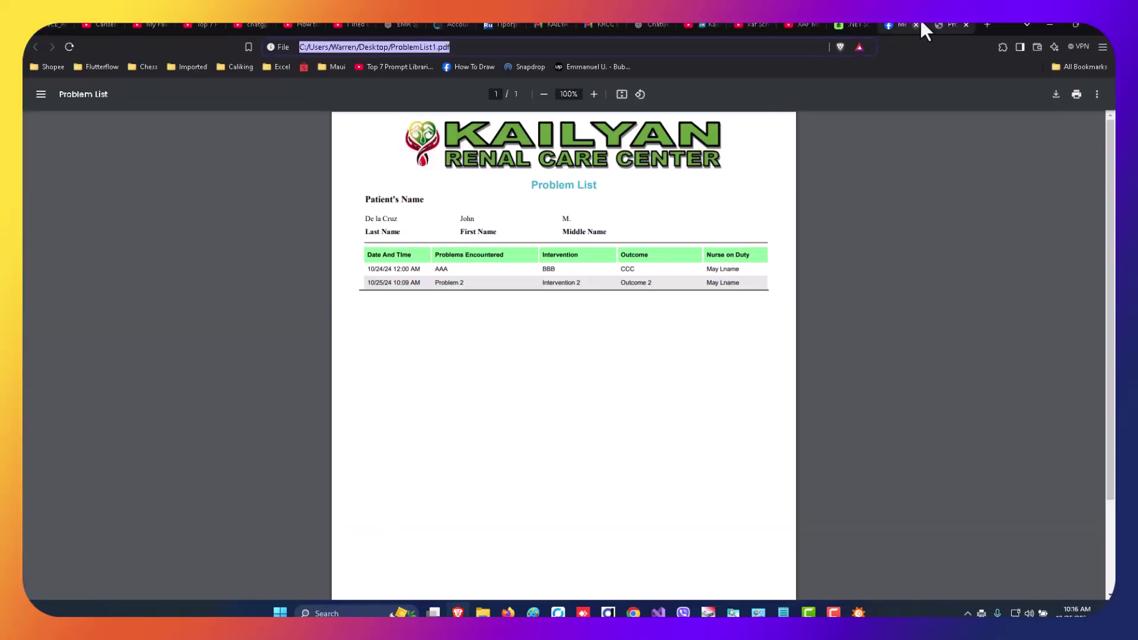
left_click_drag(948, 27, 937, 93)
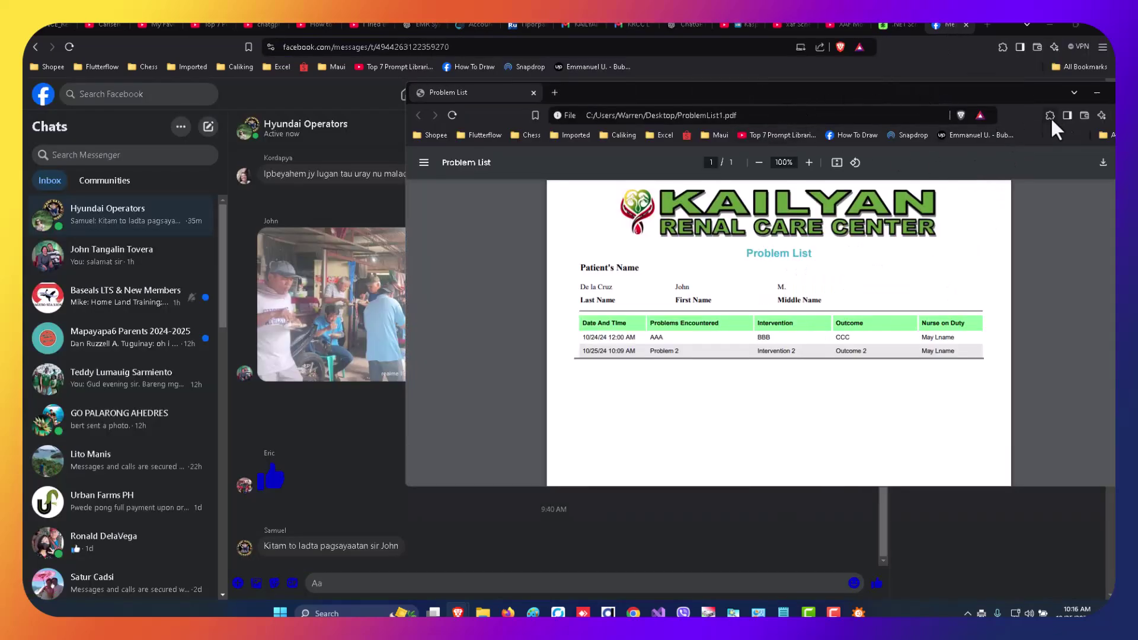
double_click(995, 89)
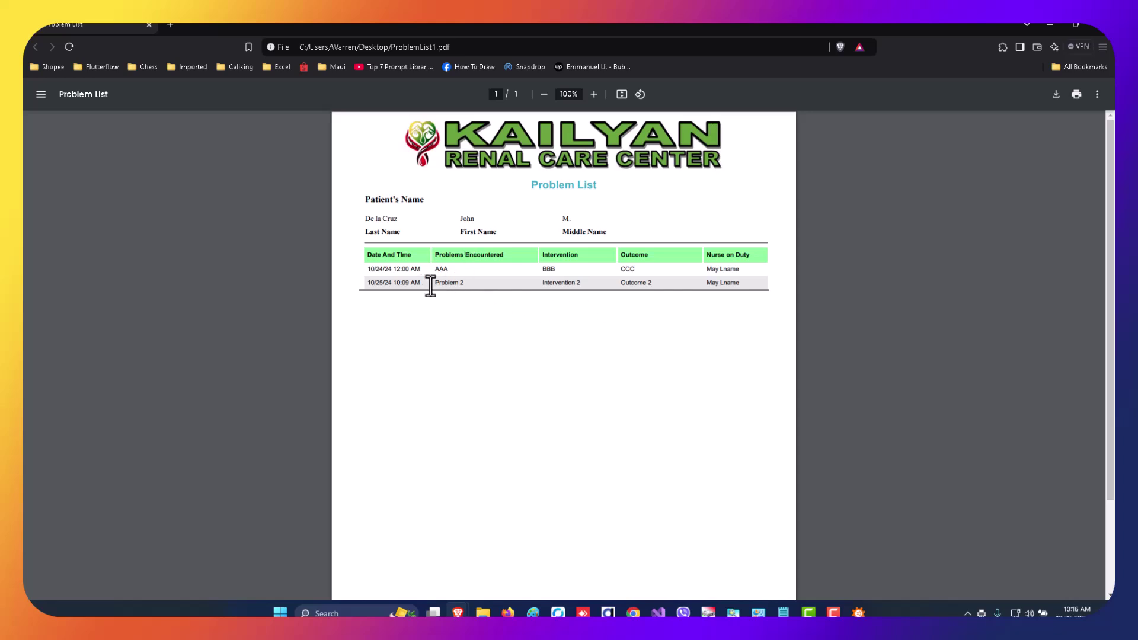
left_click_drag(435, 270, 473, 287)
left_click(470, 318)
Step: Switch back to HiDCEMR and create a new problem list entry with Problem 4 and Intervention 4
key("alt+Tab")
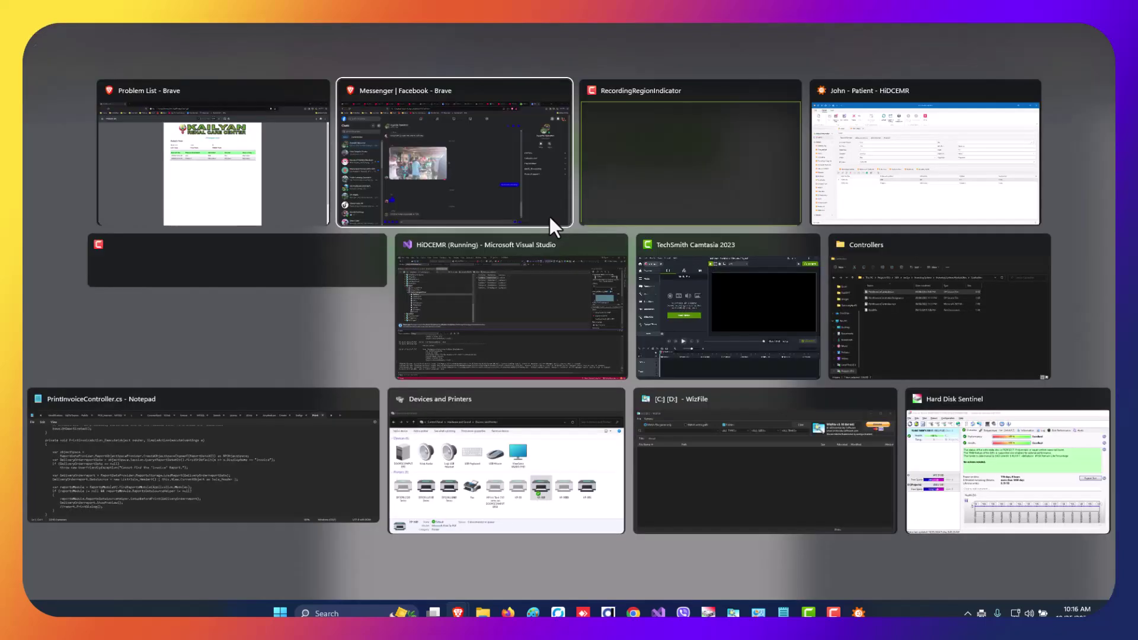
key("alt+Tab")
key("alt+Tab")
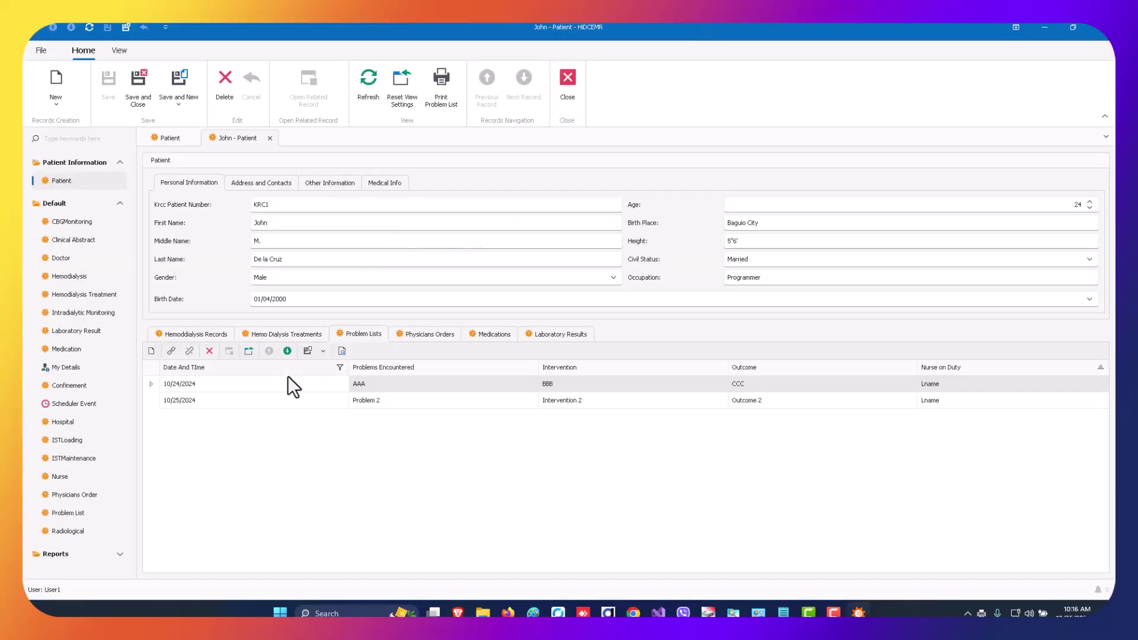
left_click(151, 350)
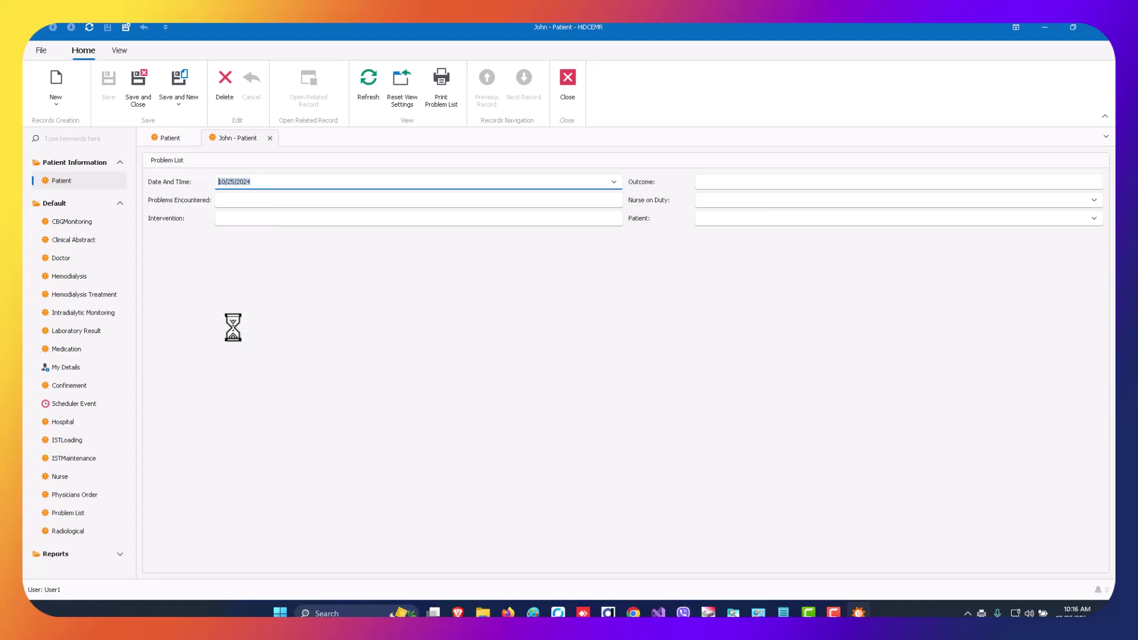
left_click(578, 201)
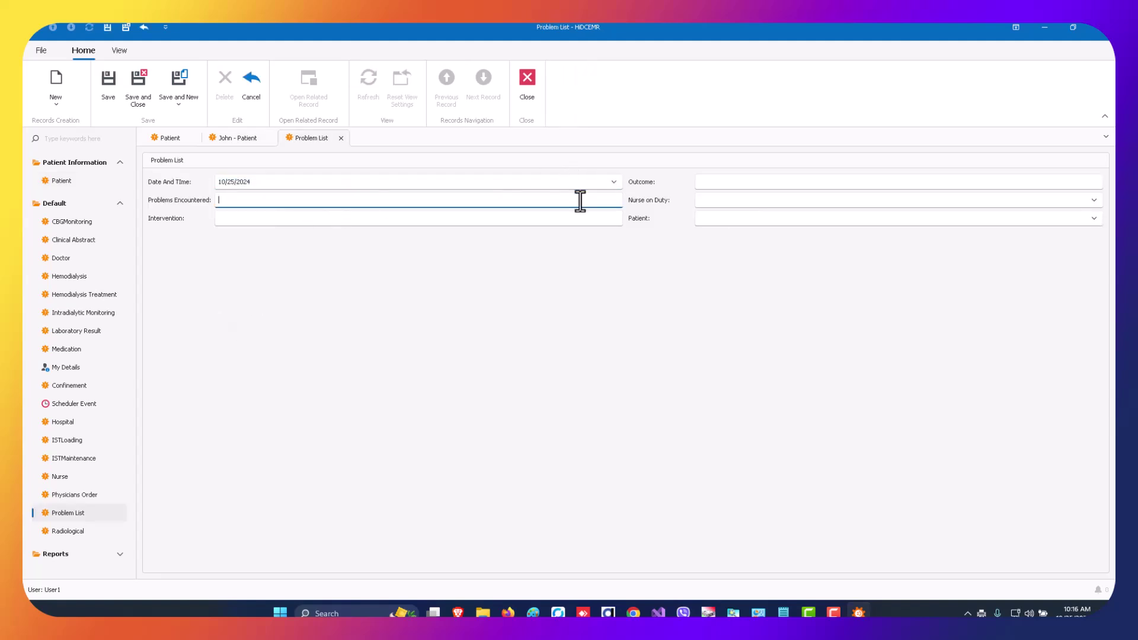
type("Problem 24")
key("Tab")
type("Intervention 4")
key("Tab")
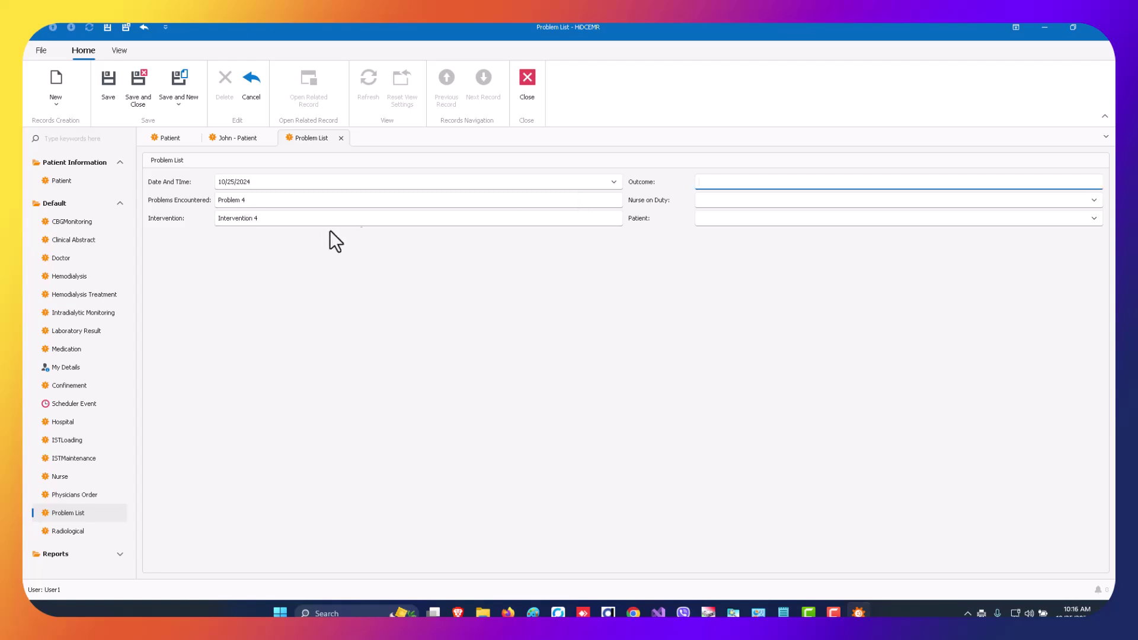
Step: Change the new entry's problem to Problem 3 and its intervention to Intervention 3
left_click(256, 200)
key("BackSpace")
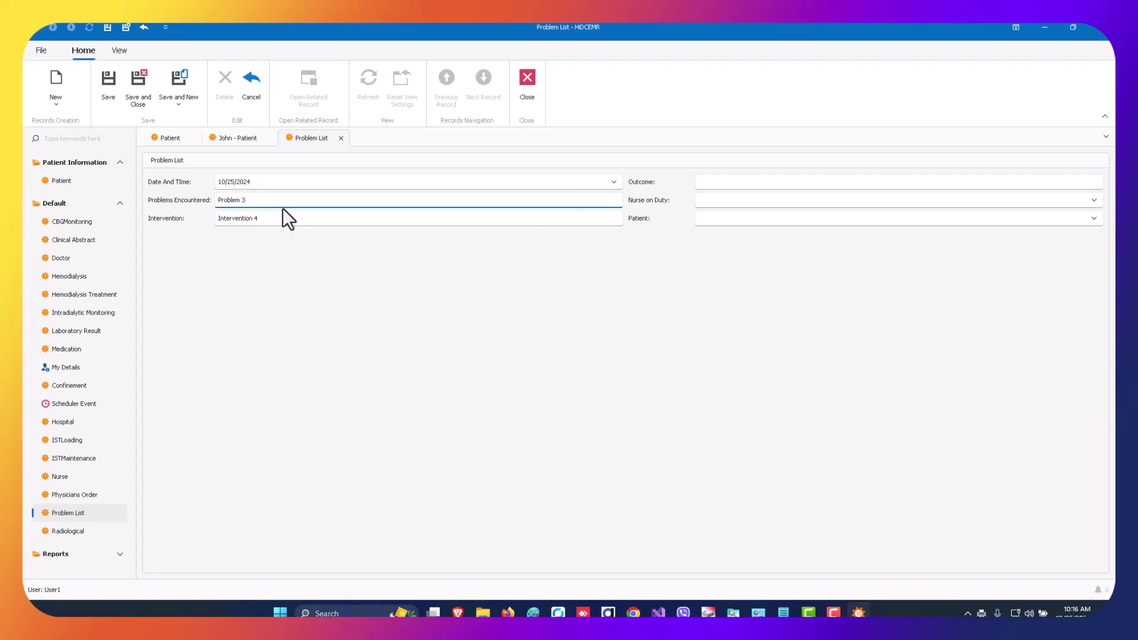
left_click(278, 218)
key("BackSpace")
type("3")
Step: Set the outcome to Outcome 3, choose the listed nurse on duty, and save and close the entry
left_click(743, 182)
type("Outco")
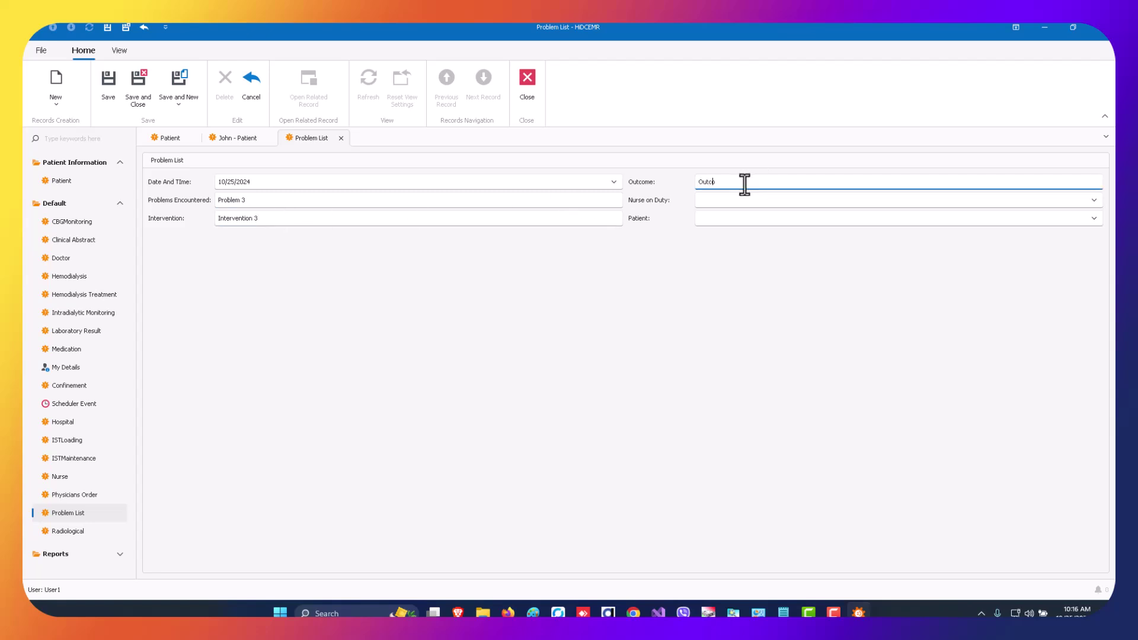
type("me 3")
left_click(729, 204)
left_click(724, 231)
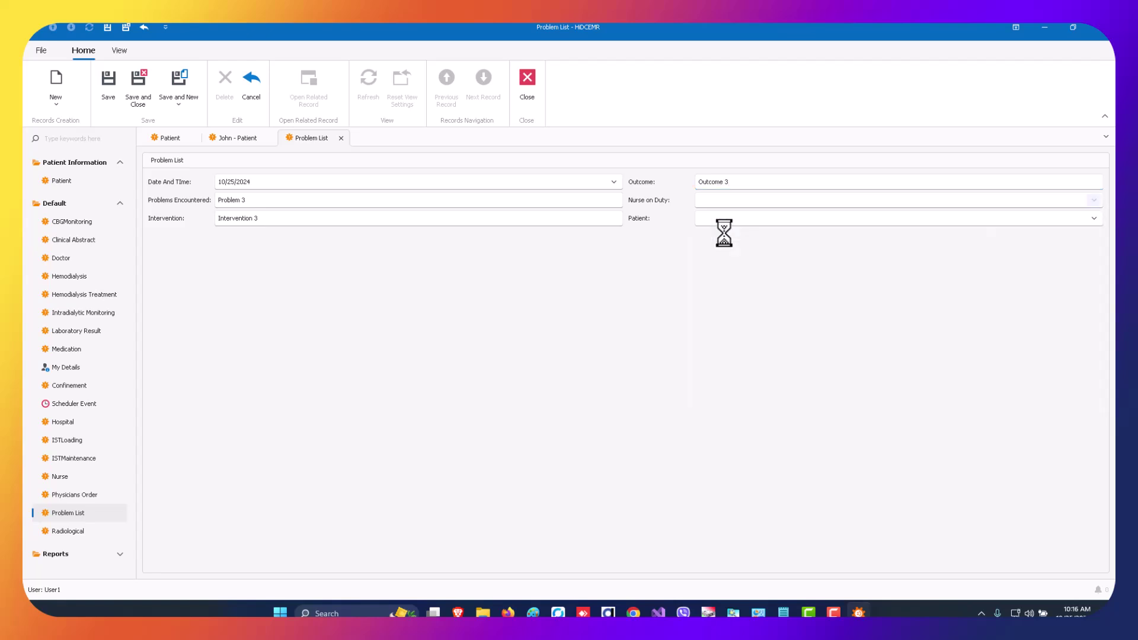
left_click(133, 90)
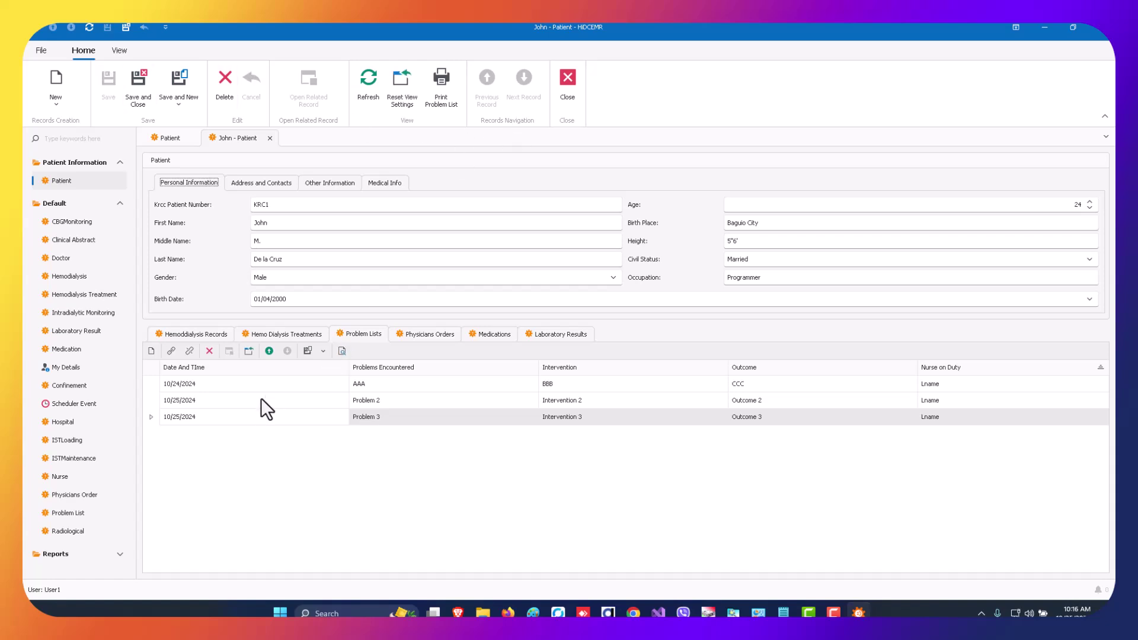
Step: Generate the patient's Problem List report again and save it on the Desktop as a PDF named Problem 3
left_click(445, 79)
left_click(553, 335)
type("Problem 2")
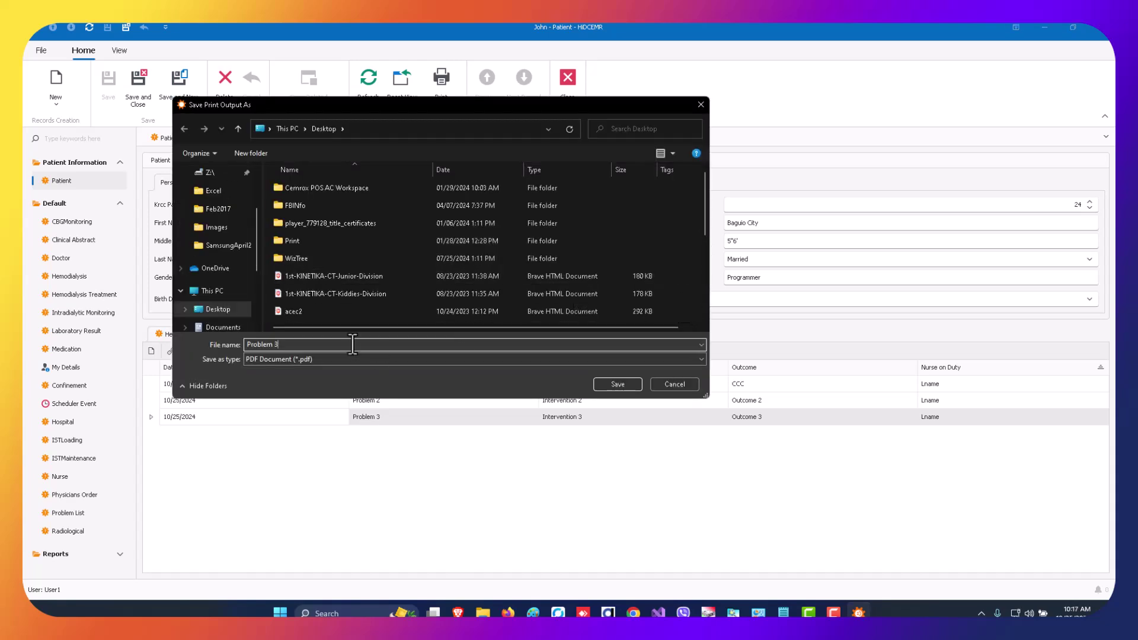
left_click(617, 384)
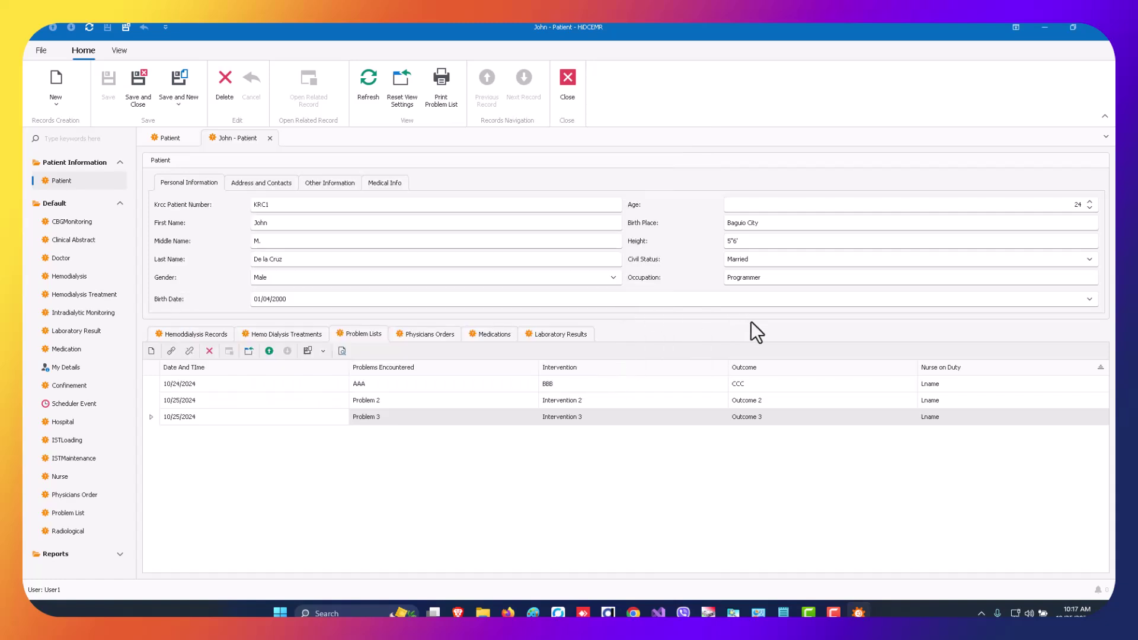
Step: Open the Problem 3 PDF from the desktop and check its problem entries
key("super+d")
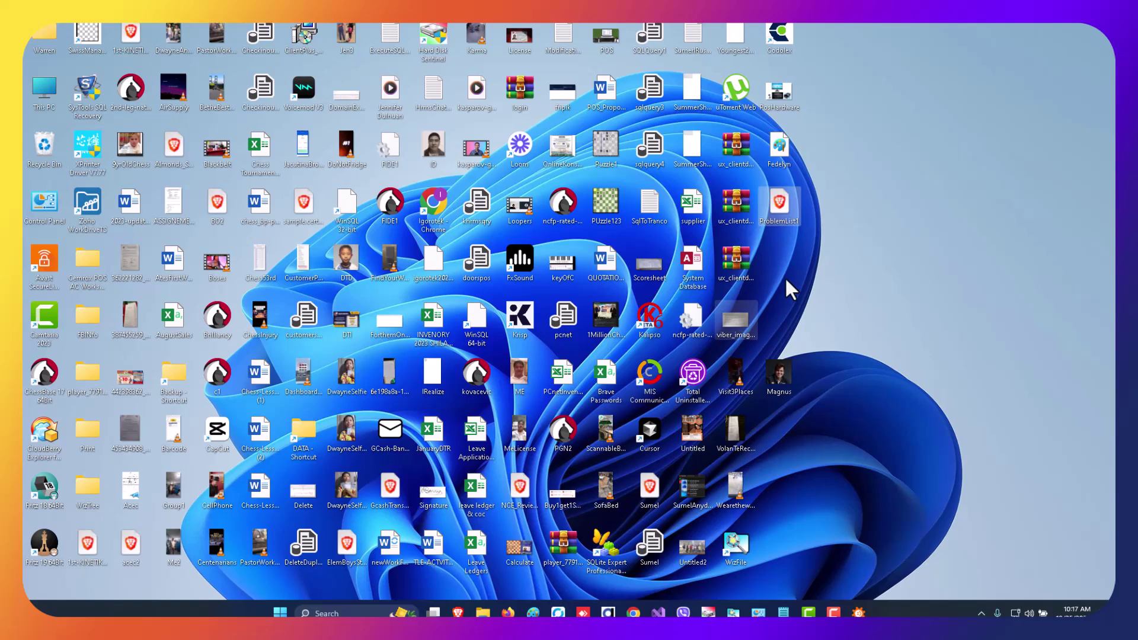
double_click(780, 207)
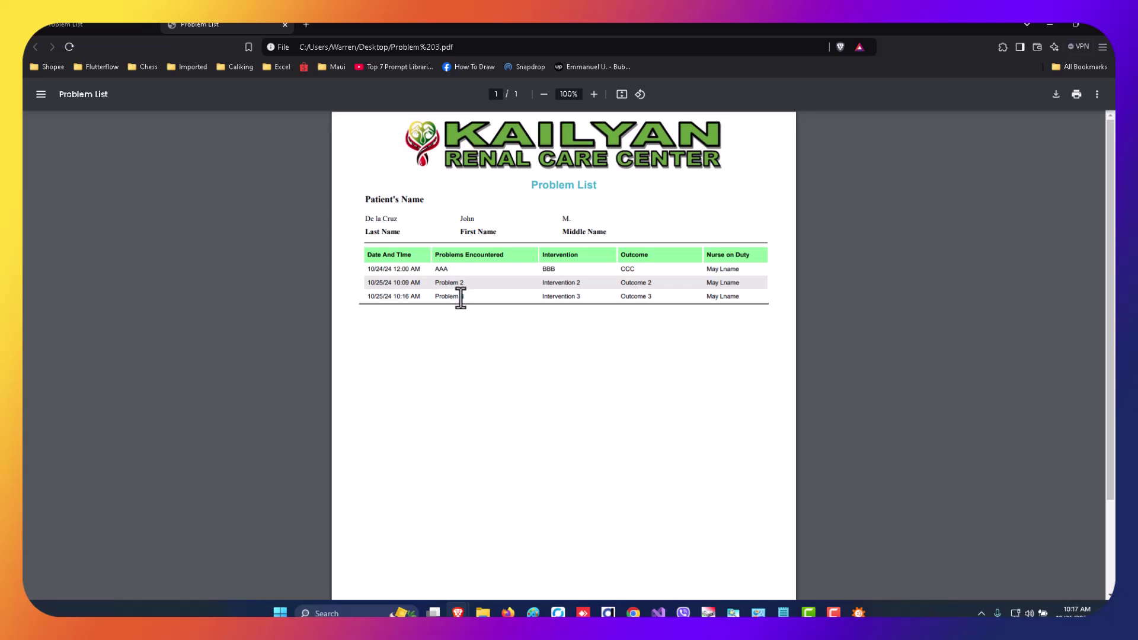
Step: Return to HiDCEMR, close the patient record and remove the First Name filter from the patient list
key("super+Tab")
left_click(581, 204)
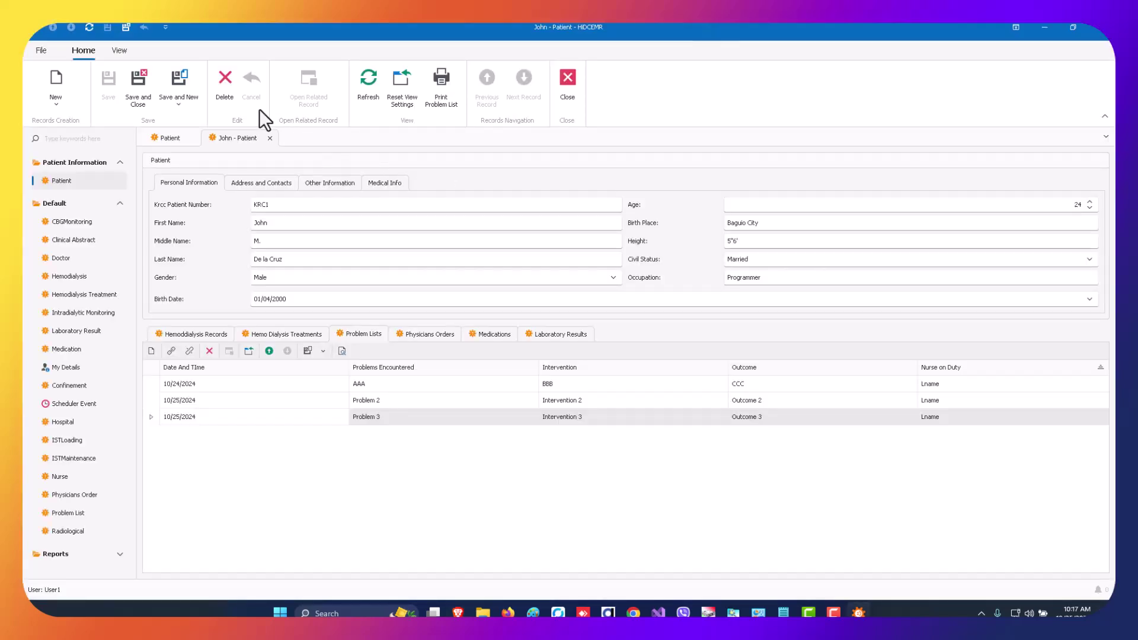
left_click(270, 138)
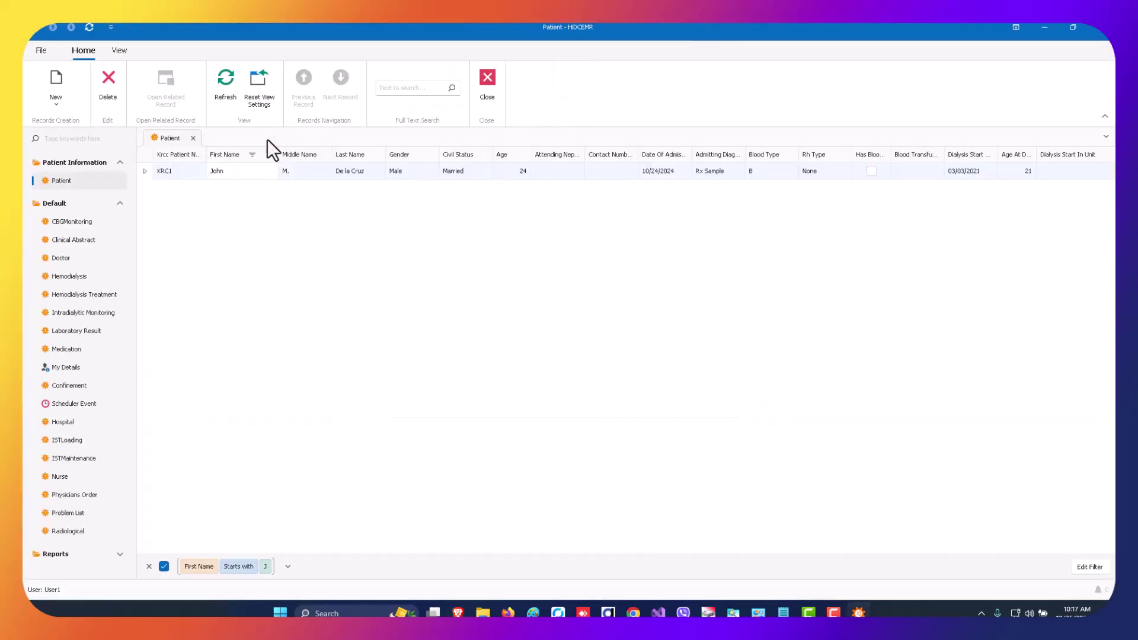
left_click(148, 566)
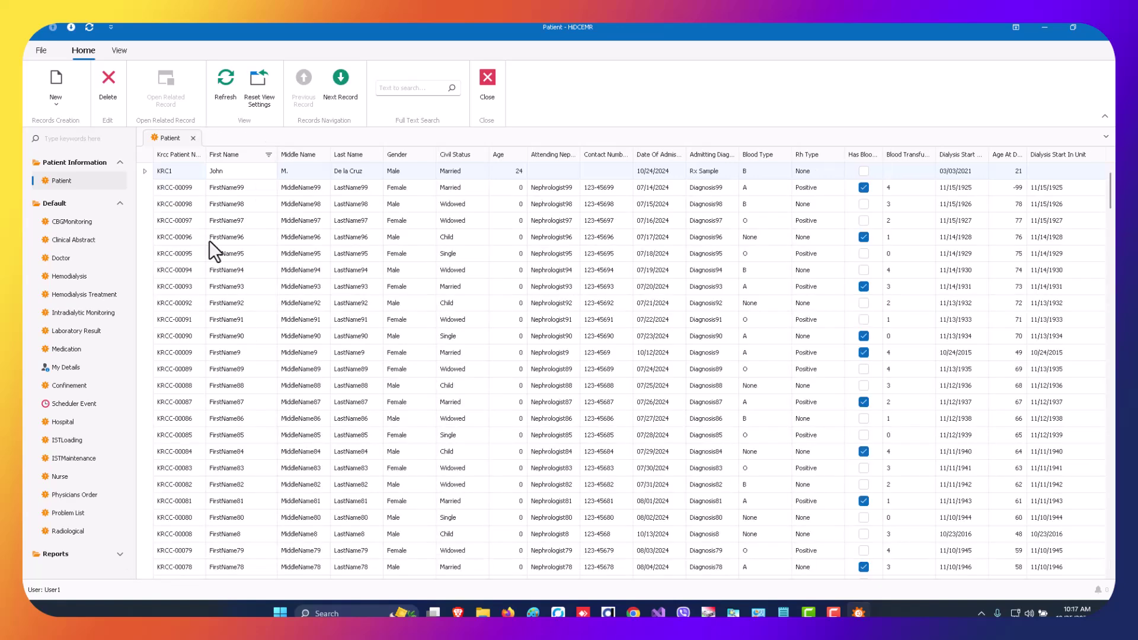
Step: Open the second listed patient's record and show its problem lists
left_click(248, 188)
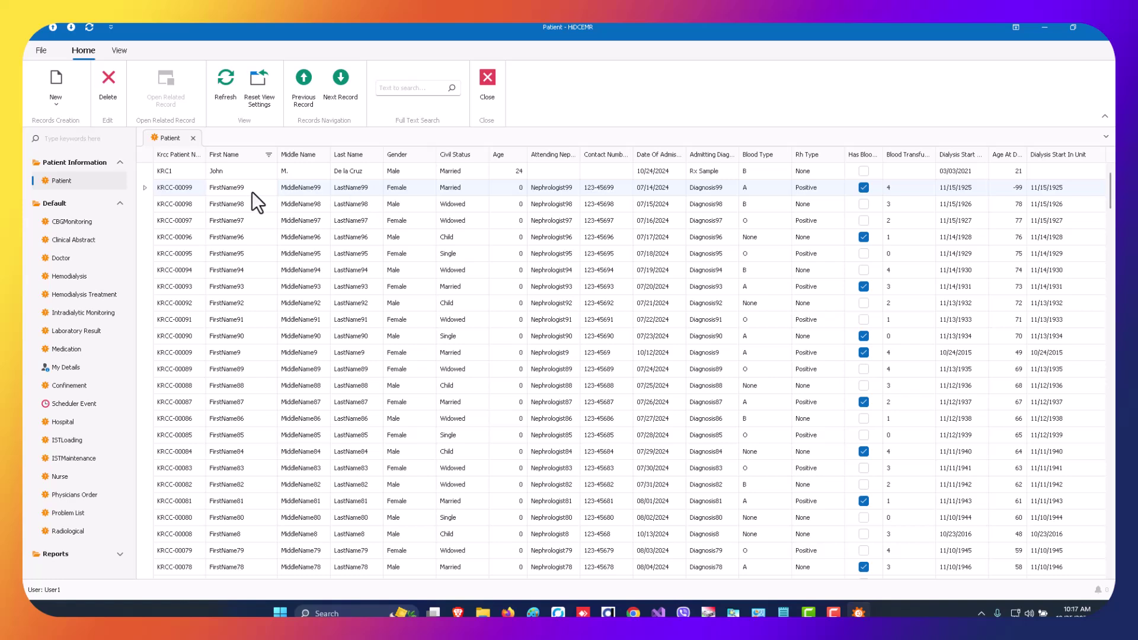
double_click(252, 190)
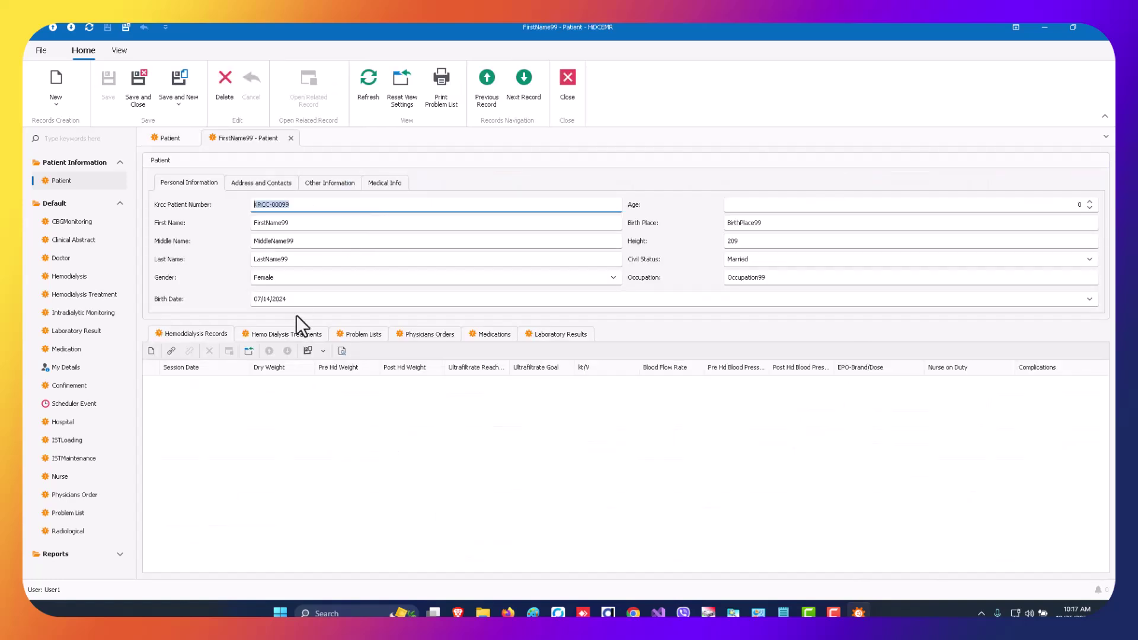
left_click(369, 333)
Step: Open the patient's problem list entry and set Problems Encountered to "Problem of 99" and Intervention to "Intervention of 99"
left_click(373, 385)
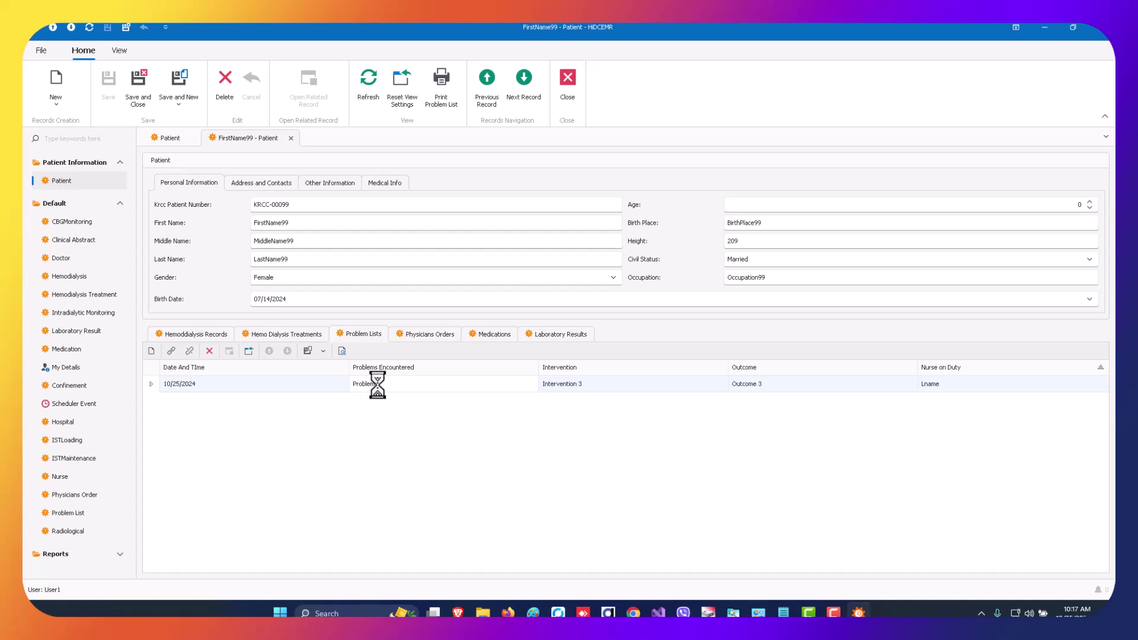
double_click(378, 385)
left_click(258, 200)
key("BackSpace")
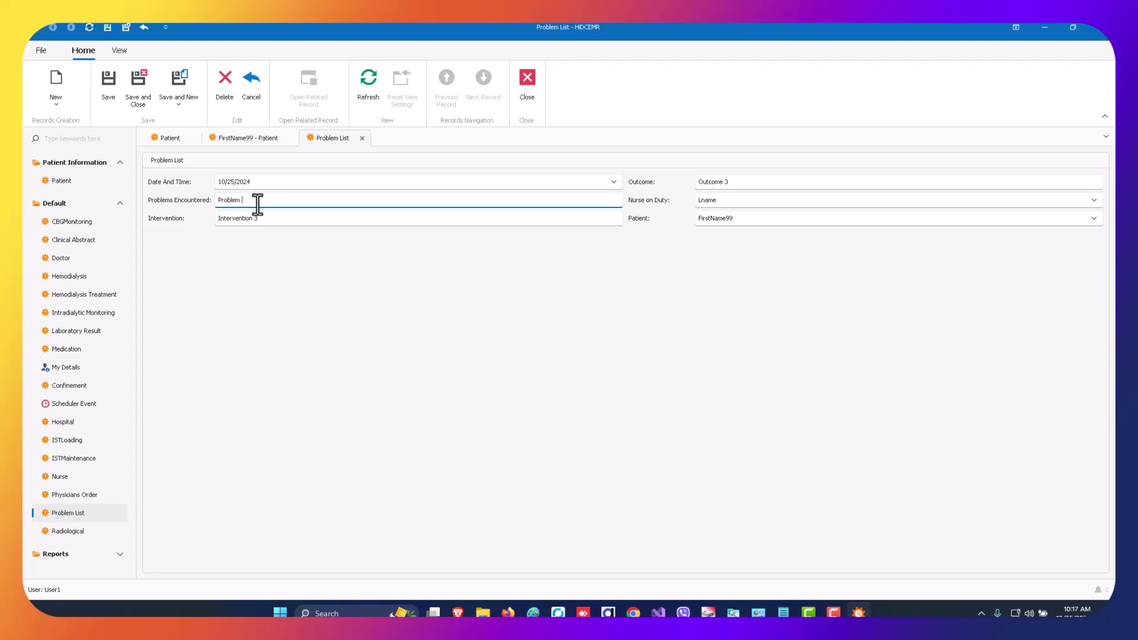
type("of 99")
left_click(265, 219)
key("BackSpace")
type("of 99")
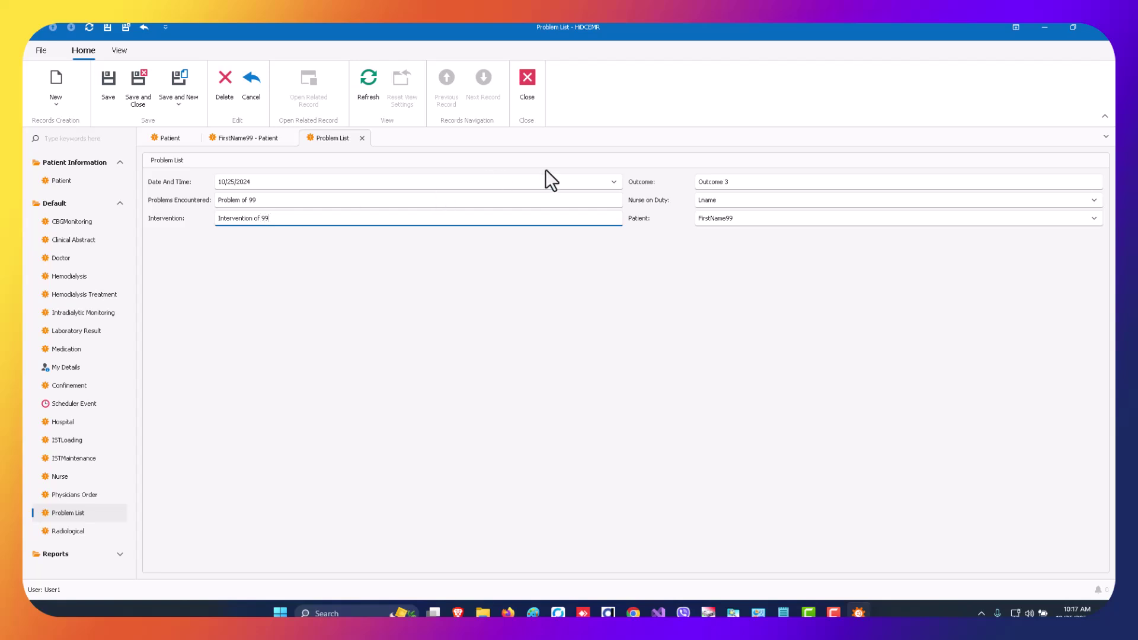
Step: Set the entry's Outcome to "Outcome 99", then save and close the problem list record
left_click(738, 181)
key("BackSpace")
type("99")
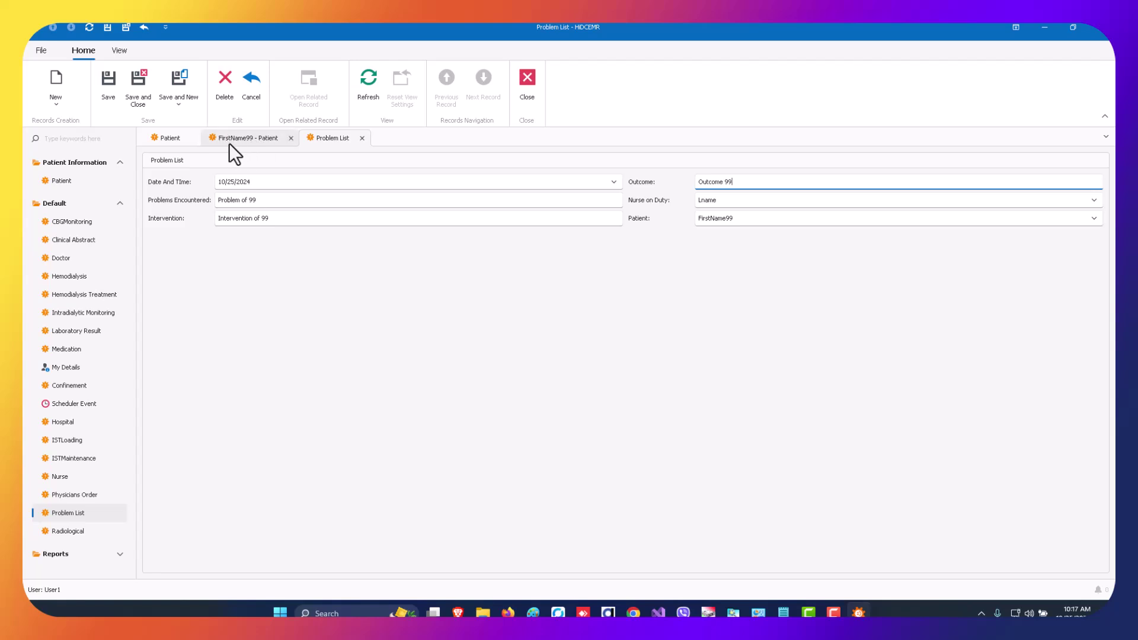
left_click(107, 80)
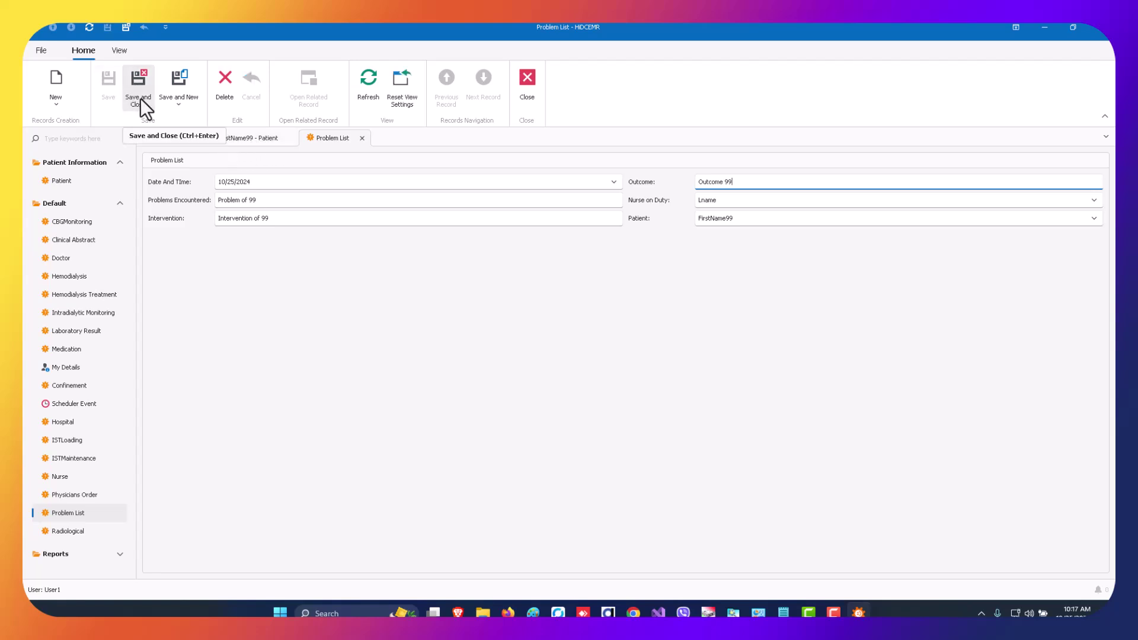
left_click(140, 98)
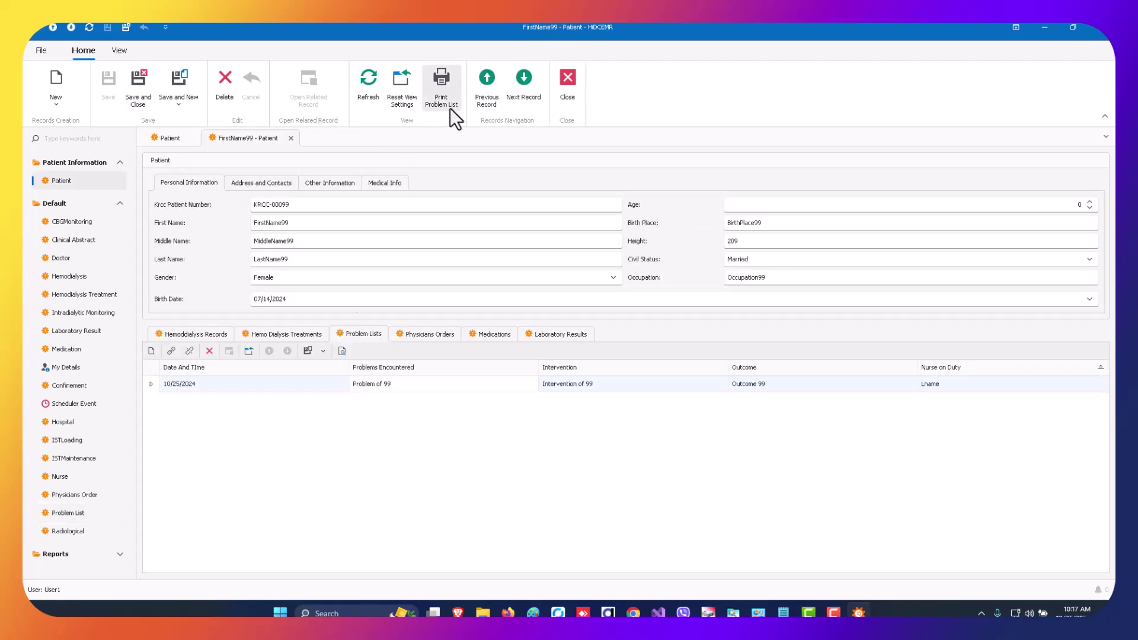
Step: Generate this patient's Problem List report and save it on the Desktop as a PDF named ProblemOfFirstName99
left_click(443, 76)
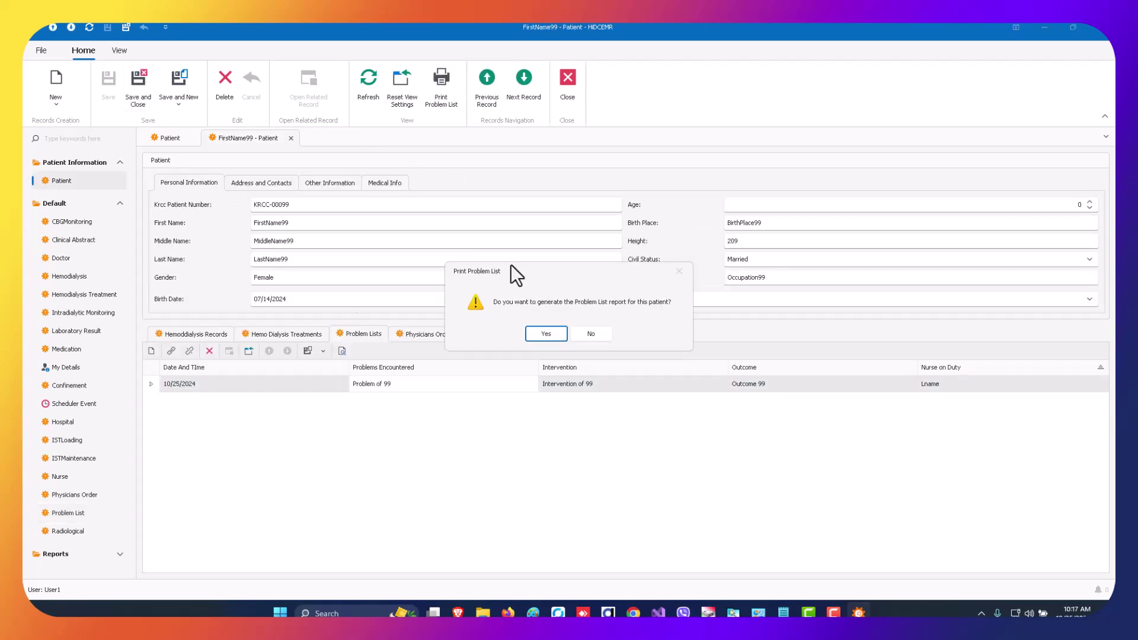
left_click(549, 335)
type("ProblemOf")
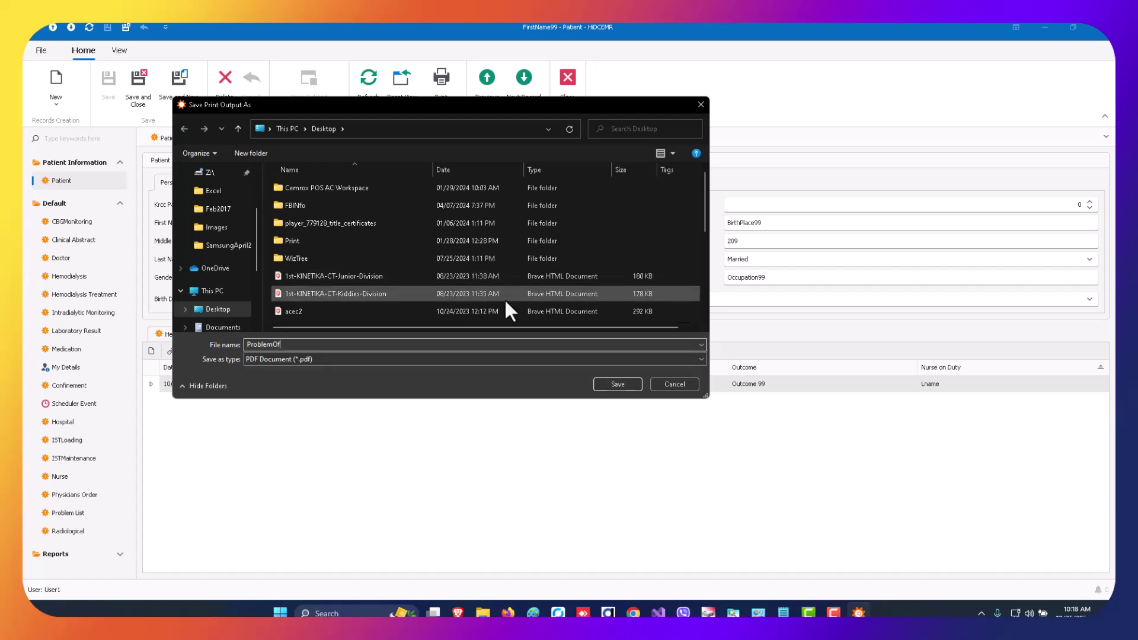
type("FirstName99")
left_click(620, 382)
Step: Open the ProblemOfFirstName99 PDF from the desktop and check the patient's problem entry in the report
key("super+d")
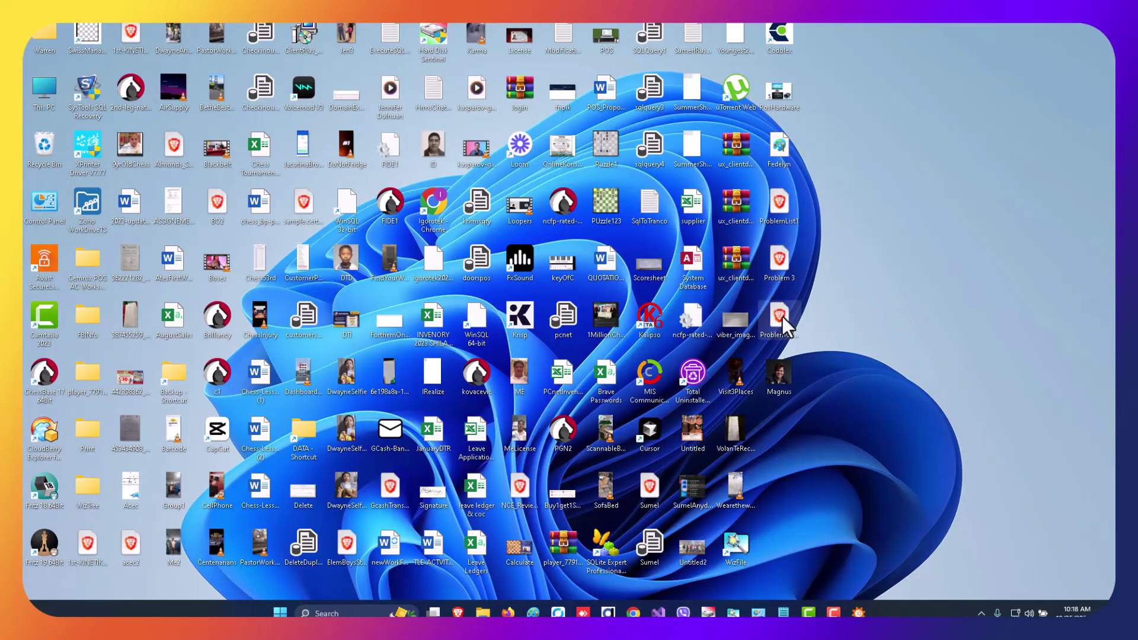
double_click(781, 317)
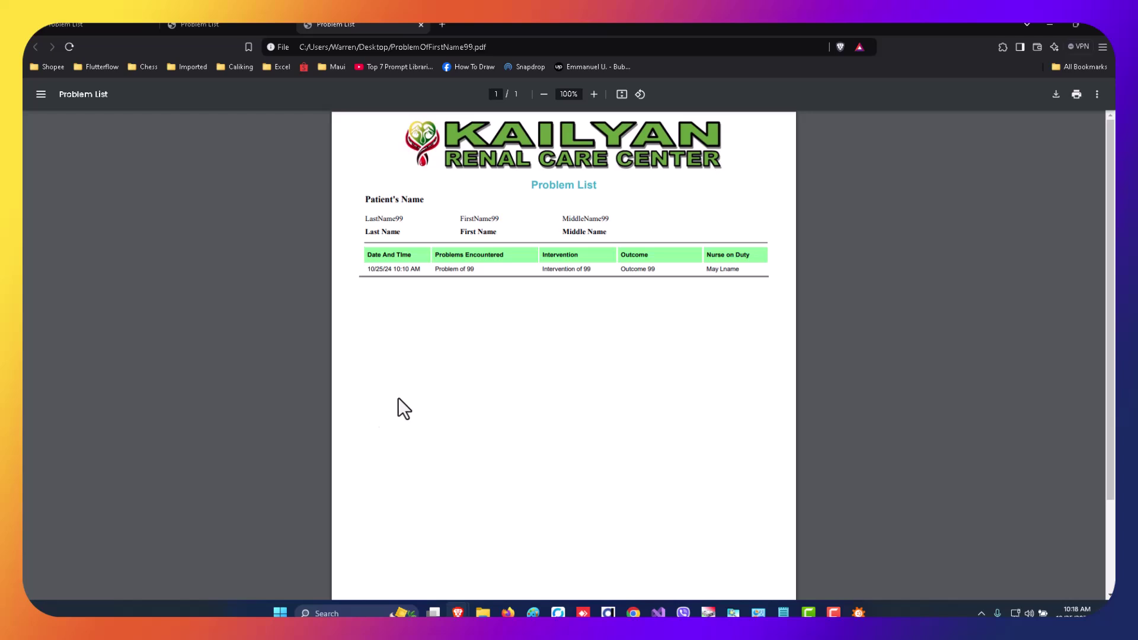
left_click(834, 612)
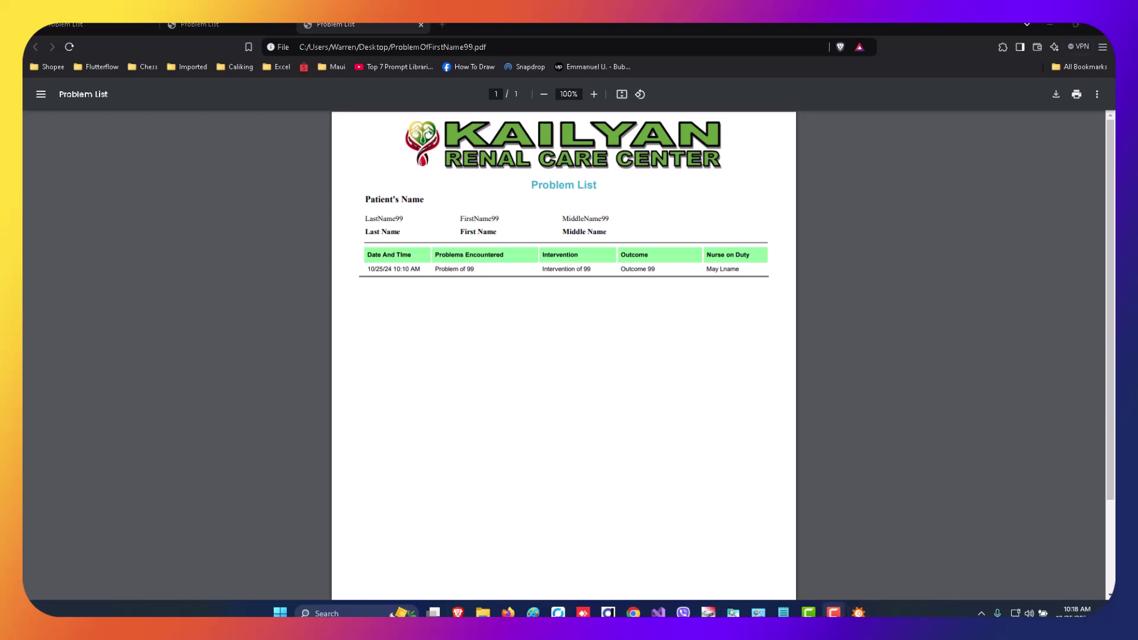